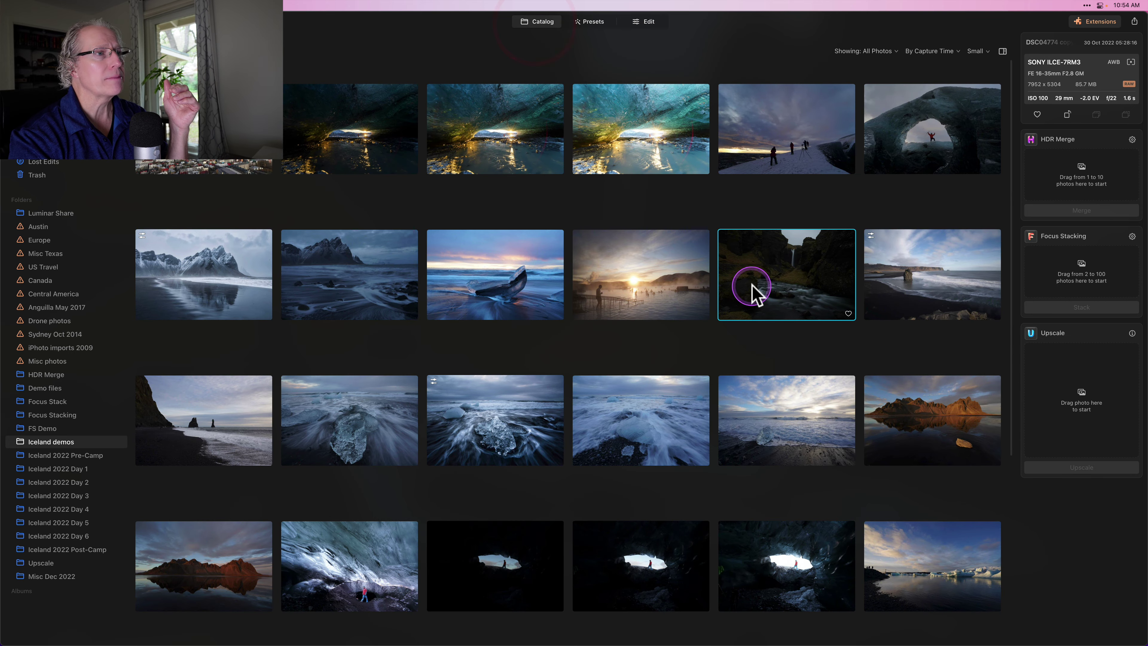
# - HDR-merge the canyon waterfall photo and open the merged result in Edit
pyautogui.moveTo(753, 289); pyautogui.dragTo(1062, 188)
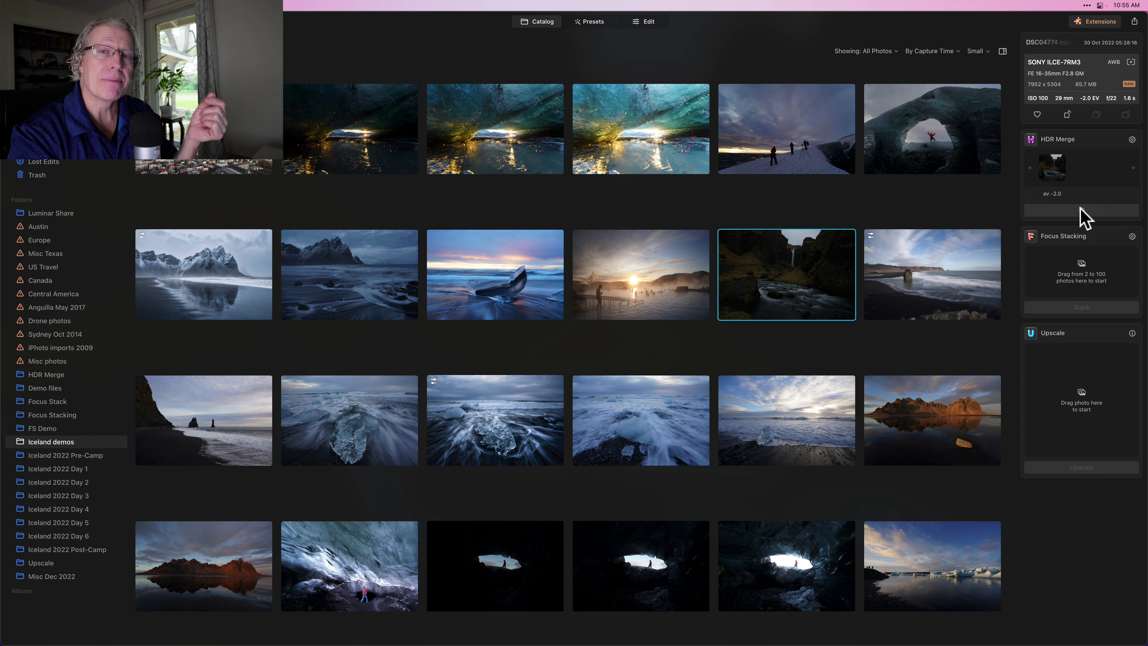
pyautogui.click(1081, 212)
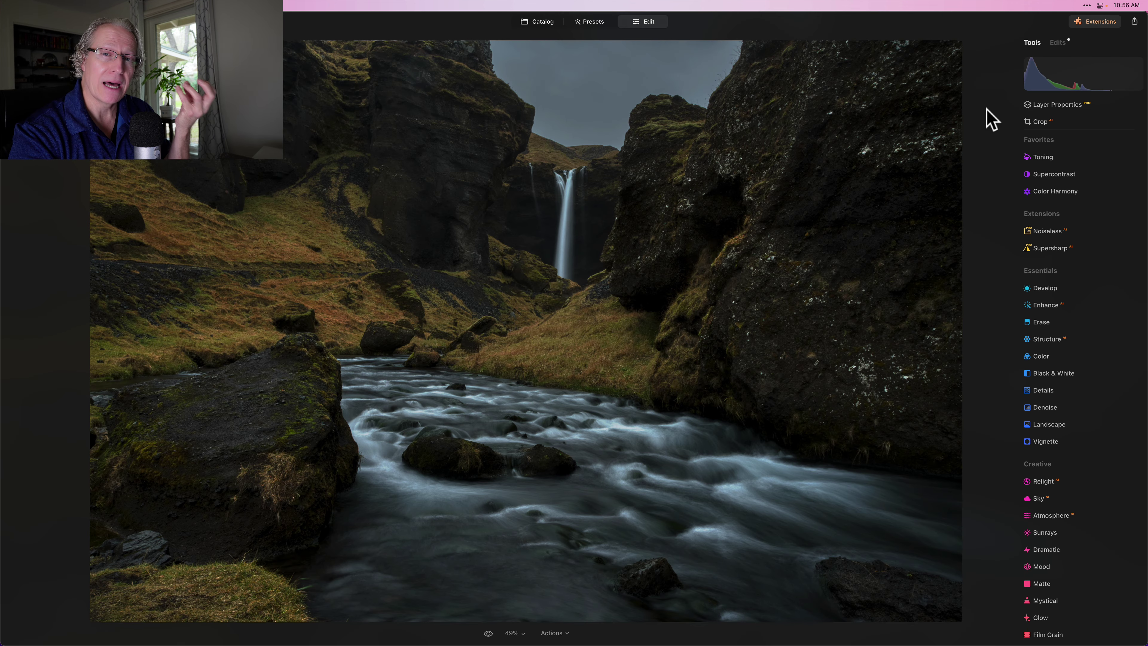
# - Apply Develop: Smart Contrast 25, Highlights −78, Shadows 58, Whites 56, Temperature −15, and compare
pyautogui.click(1045, 288)
pyautogui.click(1116, 186)
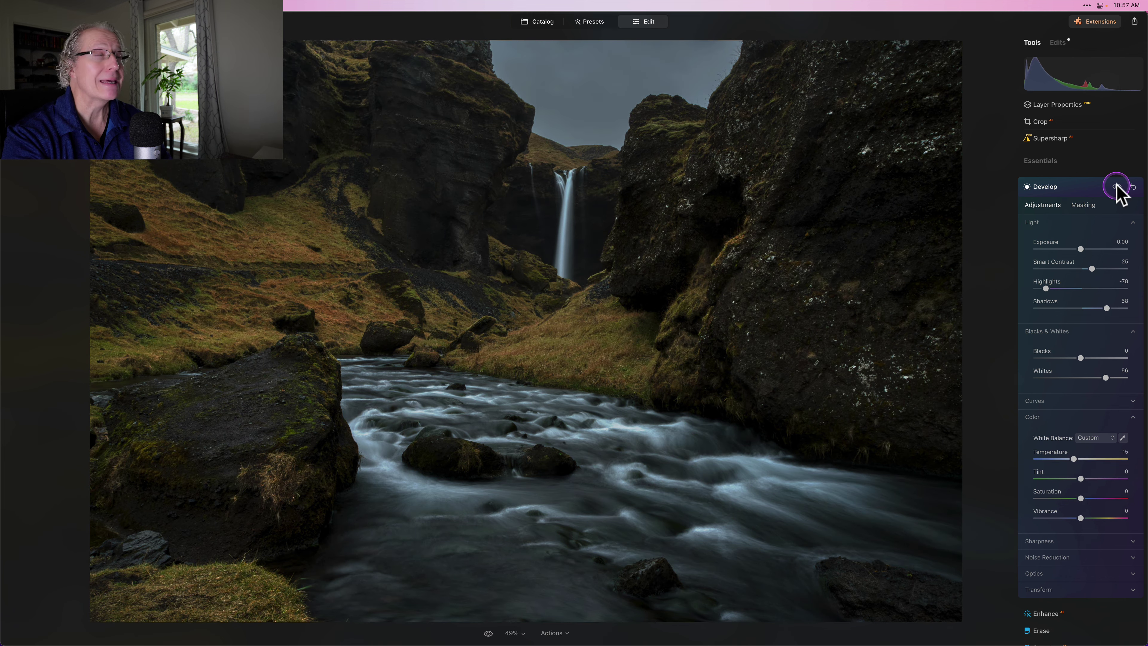
pyautogui.click(1116, 186)
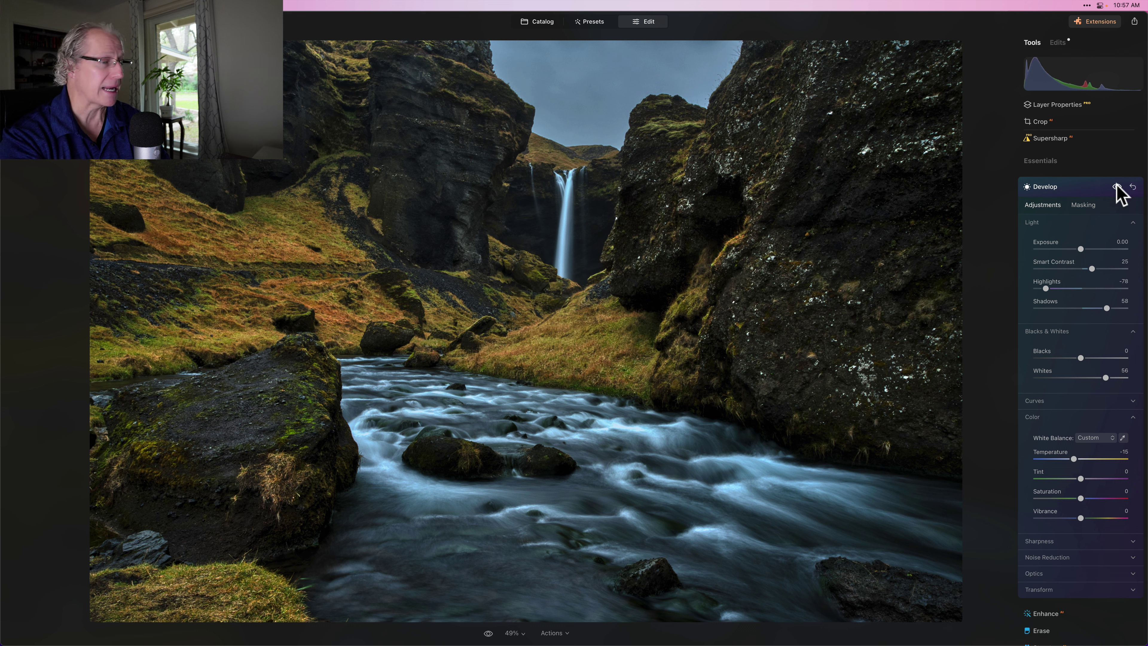
# - In Structure, preview the Mask AI options, then reset Amount and raise it to 47
pyautogui.click(1085, 188)
pyautogui.click(1056, 227)
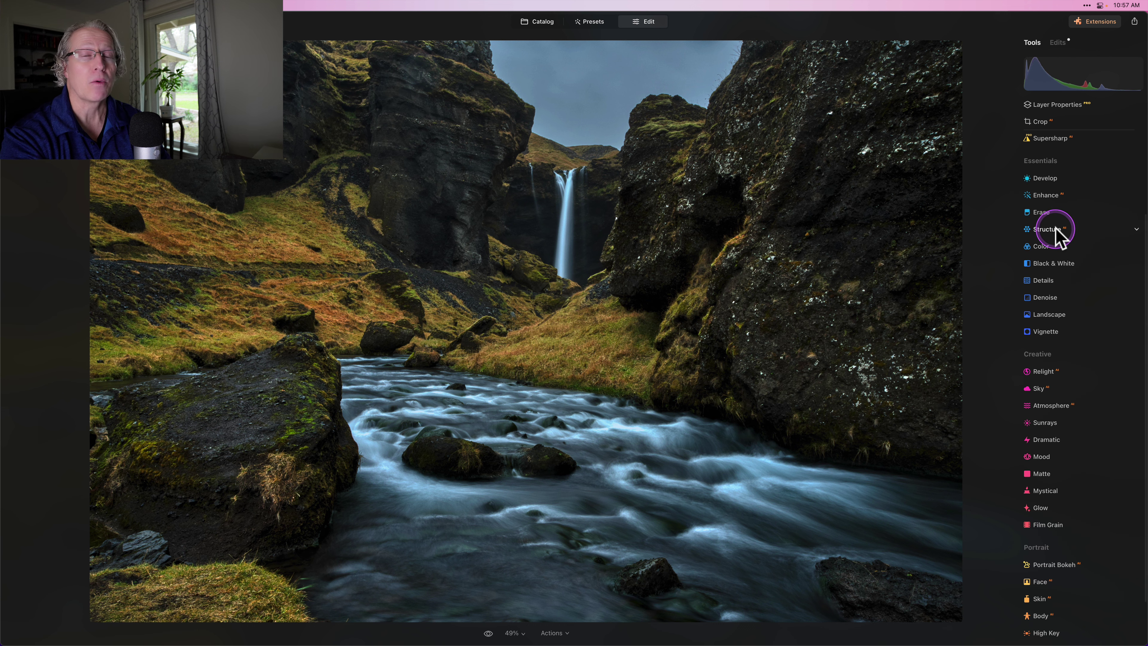
pyautogui.click(1058, 285)
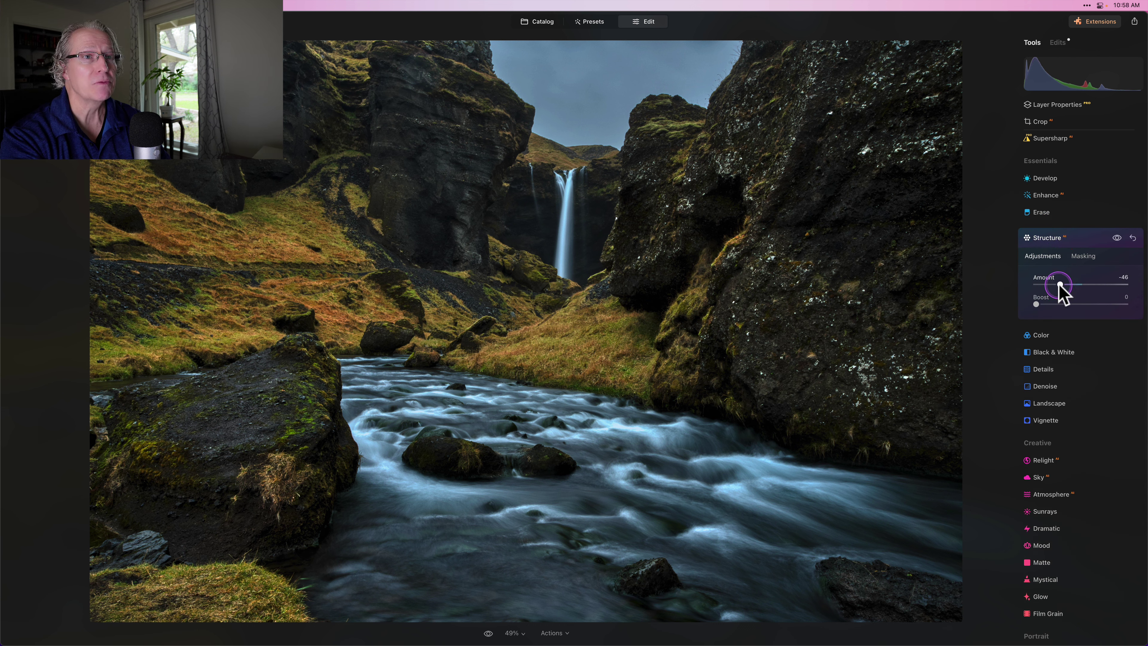
pyautogui.click(1083, 256)
pyautogui.click(1042, 291)
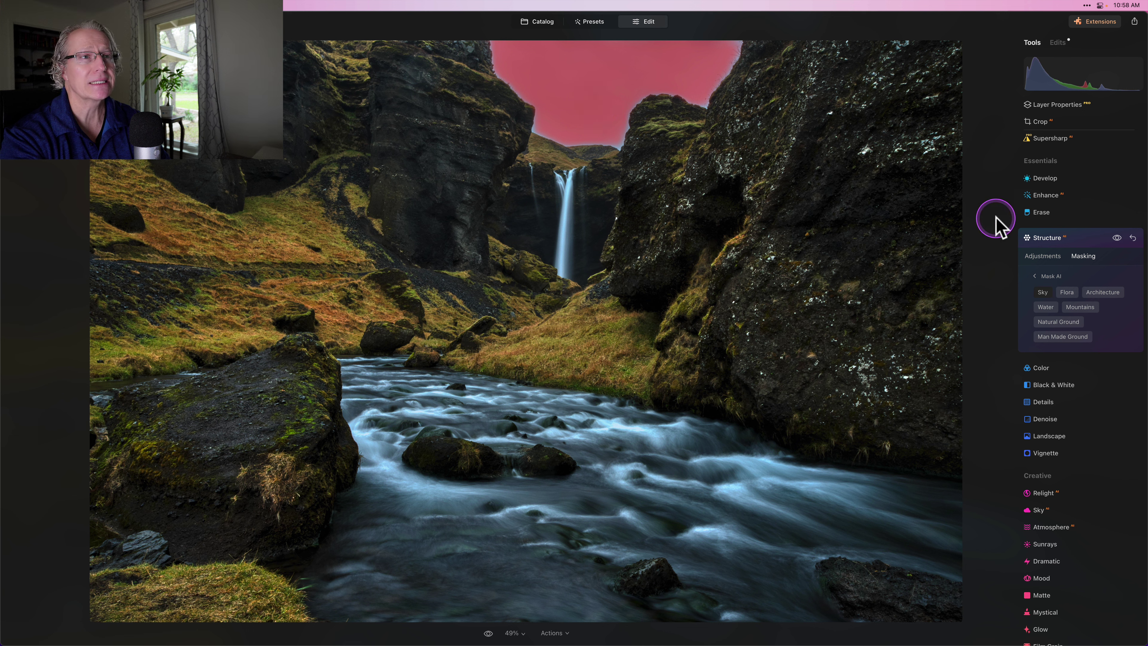
pyautogui.click(1046, 266)
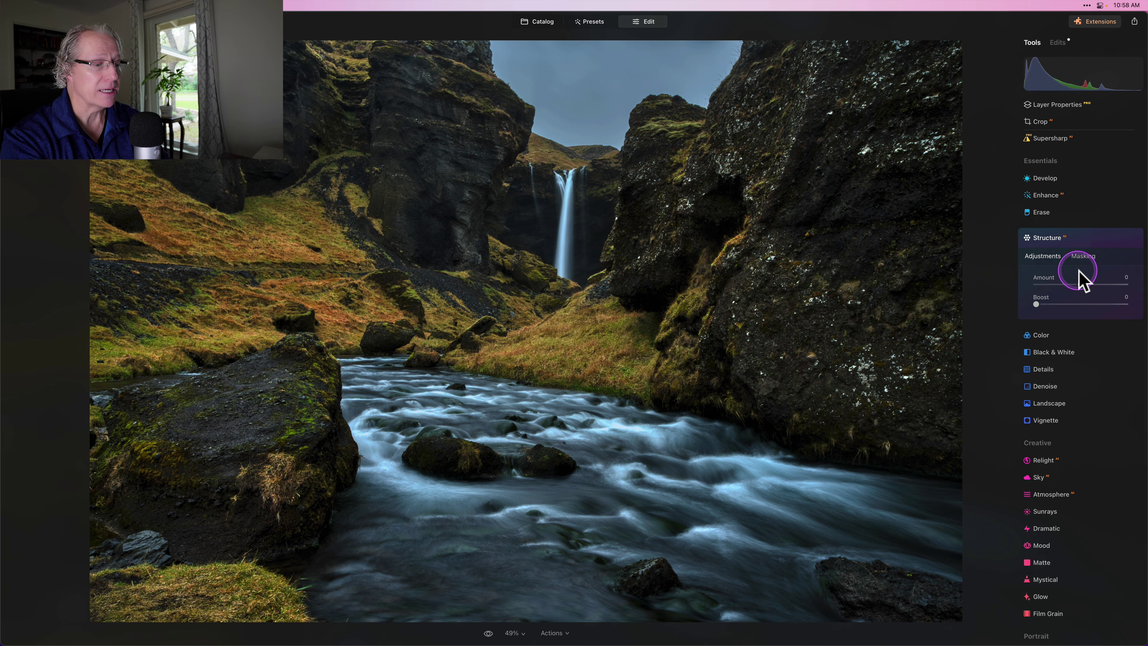
pyautogui.doubleClick(1081, 285)
pyautogui.moveTo(1082, 284); pyautogui.dragTo(1105, 284)
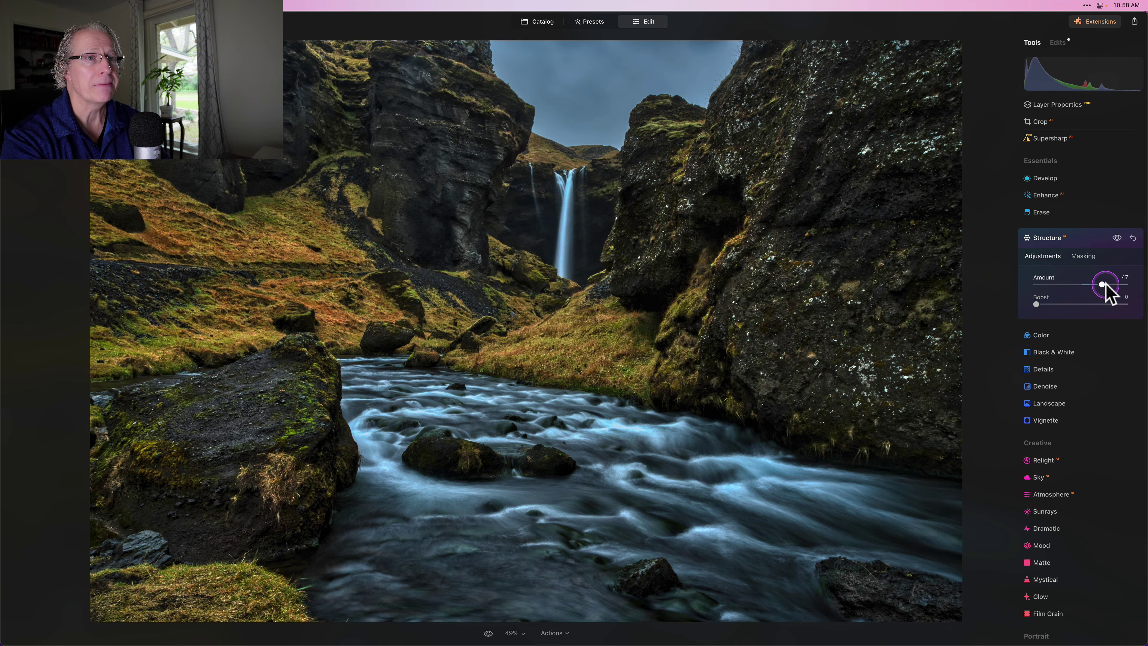
# - Brush-mask Structure at size 142 over the upper, right and lower-right rock walls
pyautogui.click(1085, 255)
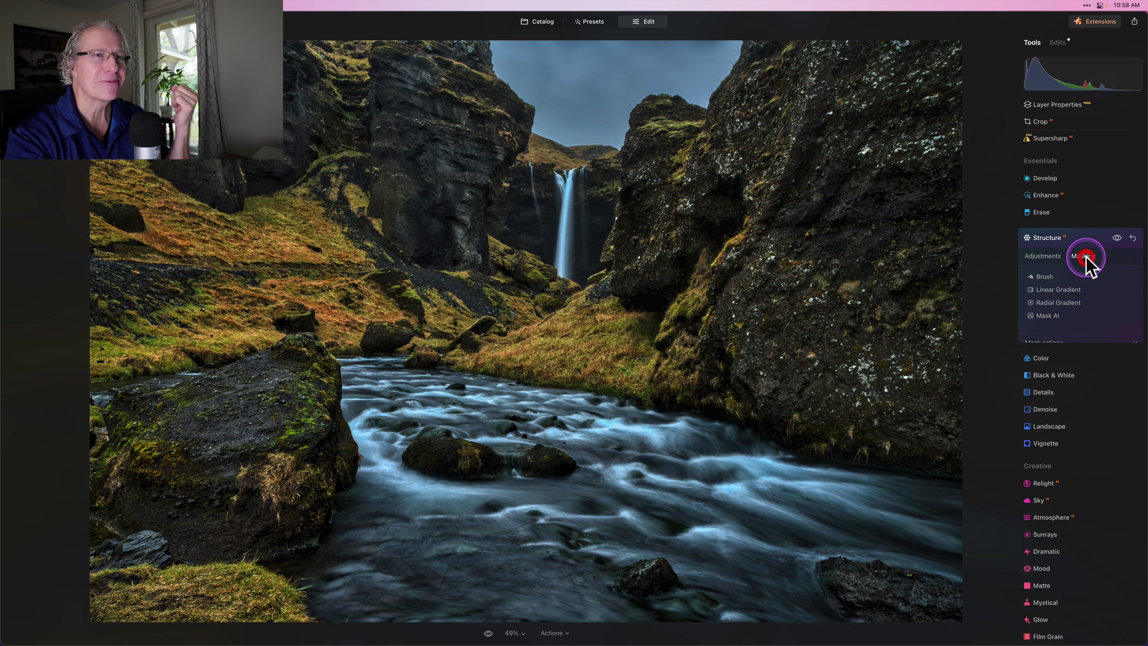
pyautogui.click(1041, 277)
pyautogui.moveTo(1055, 311); pyautogui.dragTo(1084, 311)
pyautogui.moveTo(898, 224)
pyautogui.mouseDown()
pyautogui.moveTo(807, 115)
pyautogui.moveTo(802, 56)
pyautogui.moveTo(876, 72)
pyautogui.mouseUp()
pyautogui.moveTo(791, 152)
pyautogui.mouseDown()
pyautogui.moveTo(896, 138)
pyautogui.moveTo(762, 202)
pyautogui.moveTo(729, 196)
pyautogui.moveTo(687, 209)
pyautogui.moveTo(686, 302)
pyautogui.mouseUp()
pyautogui.moveTo(809, 344); pyautogui.dragTo(882, 387)
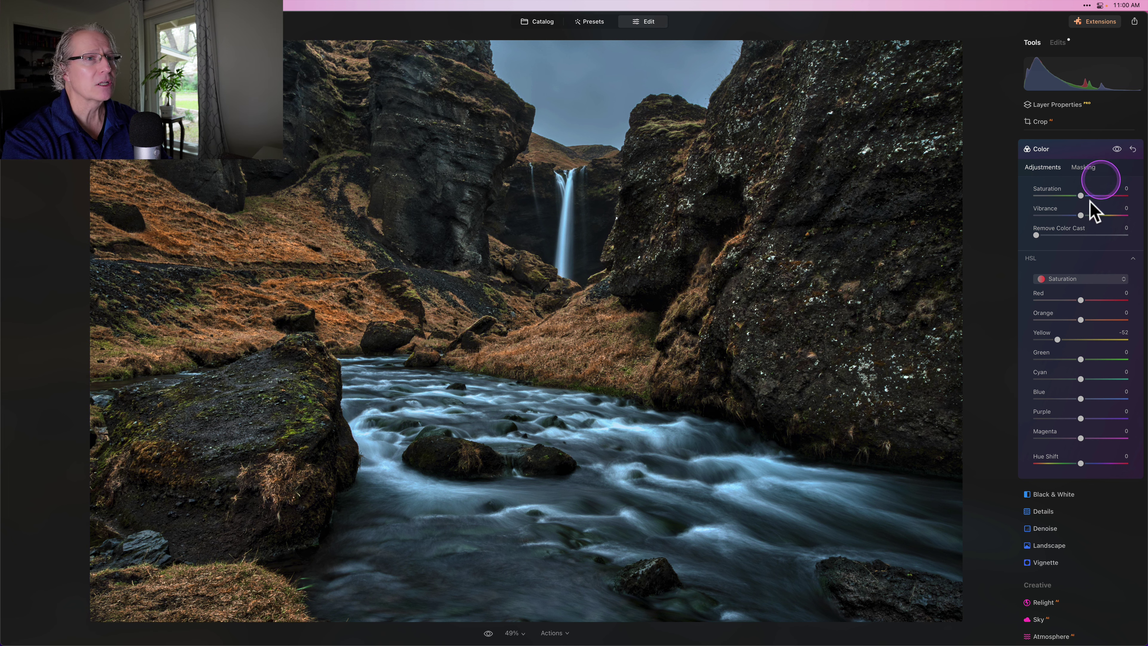
# - Set HSL Yellow saturation to about −30, shift the Yellow hue toward orange, and compare
pyautogui.moveTo(1058, 339); pyautogui.dragTo(1067, 339)
pyautogui.click(1077, 279)
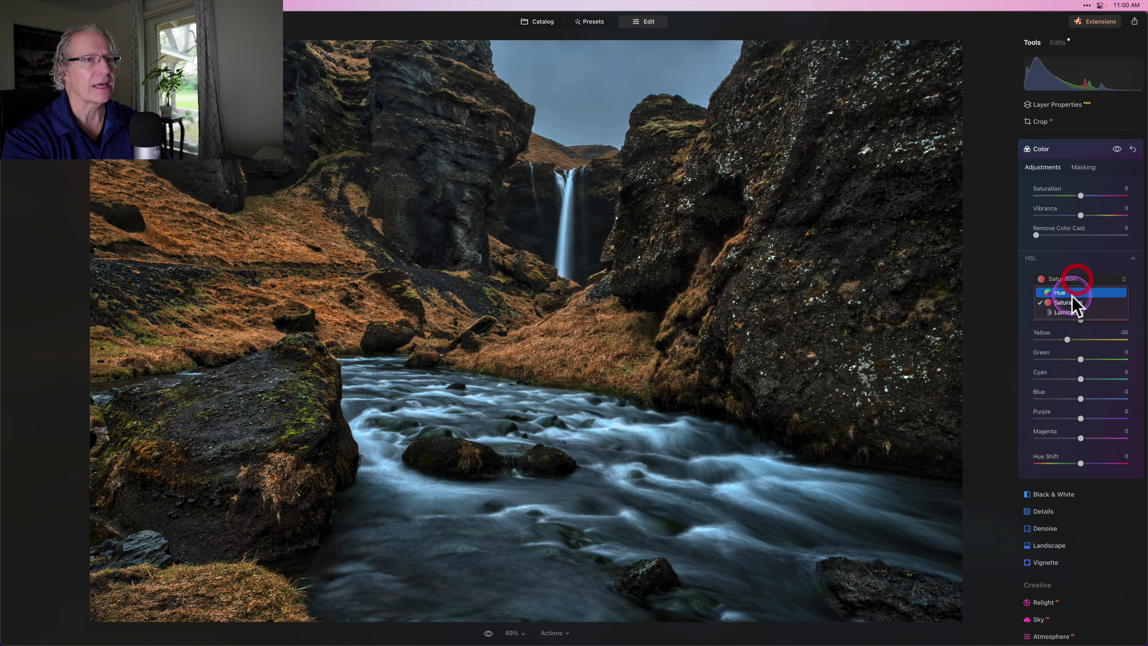
pyautogui.click(1072, 292)
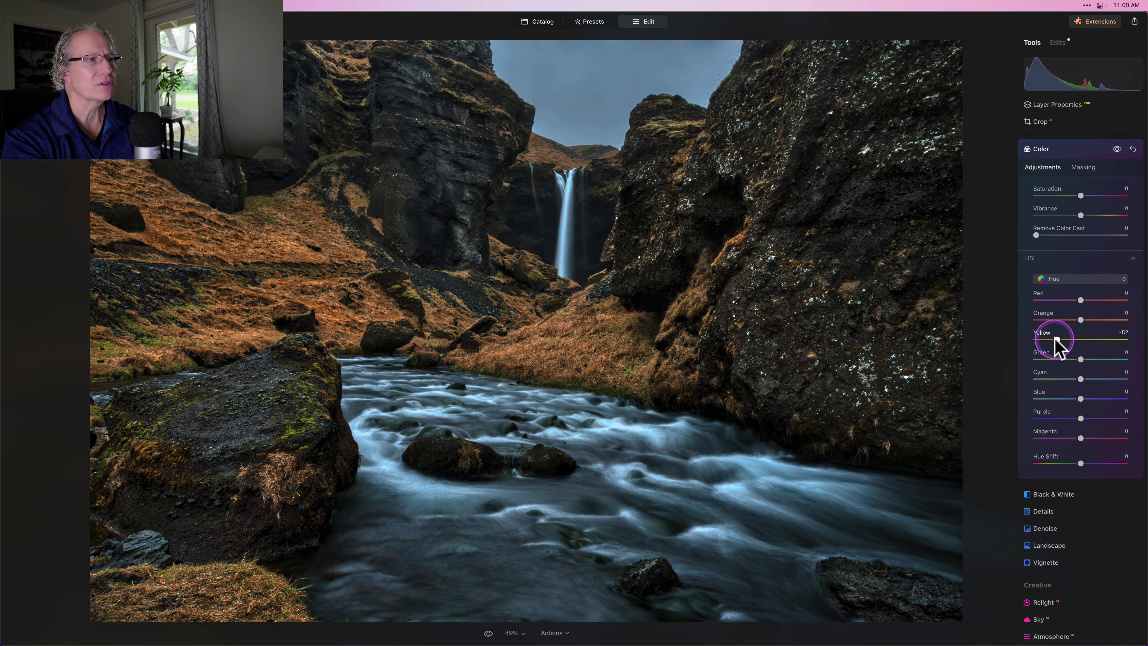
pyautogui.moveTo(1055, 342)
pyautogui.mouseDown()
pyautogui.moveTo(1076, 345)
pyautogui.moveTo(1062, 348)
pyautogui.mouseUp()
pyautogui.click(1117, 149)
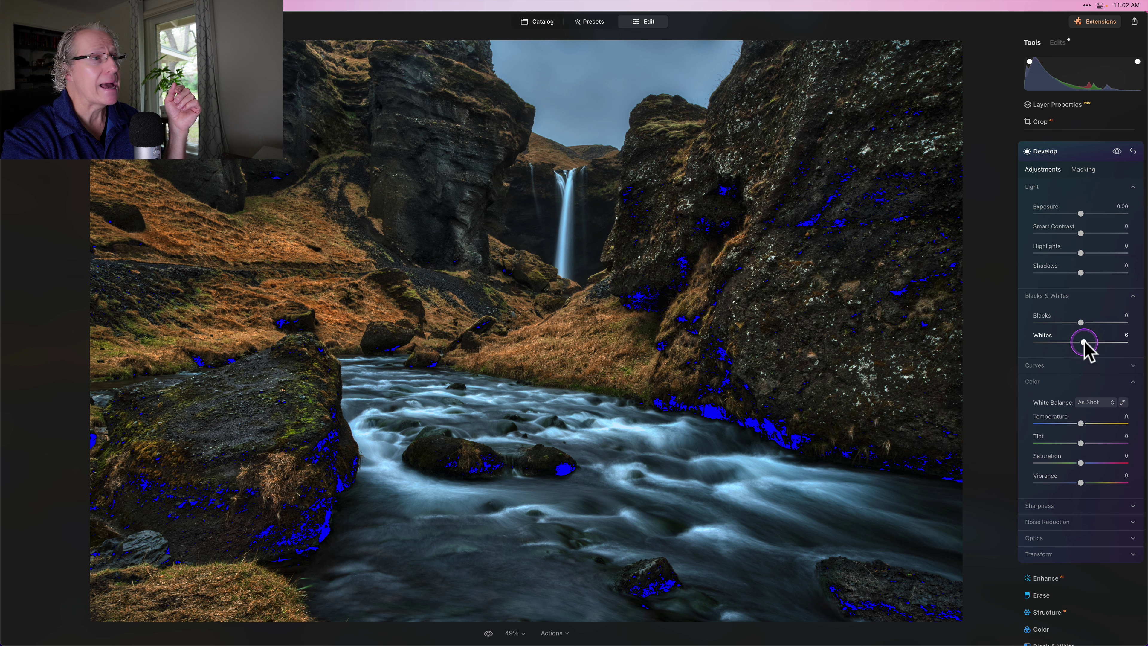
# - Lower Highlights to −22, raise Whites to 9, and add a radial-gradient Enhance mask
pyautogui.moveTo(1081, 342); pyautogui.dragTo(1086, 342)
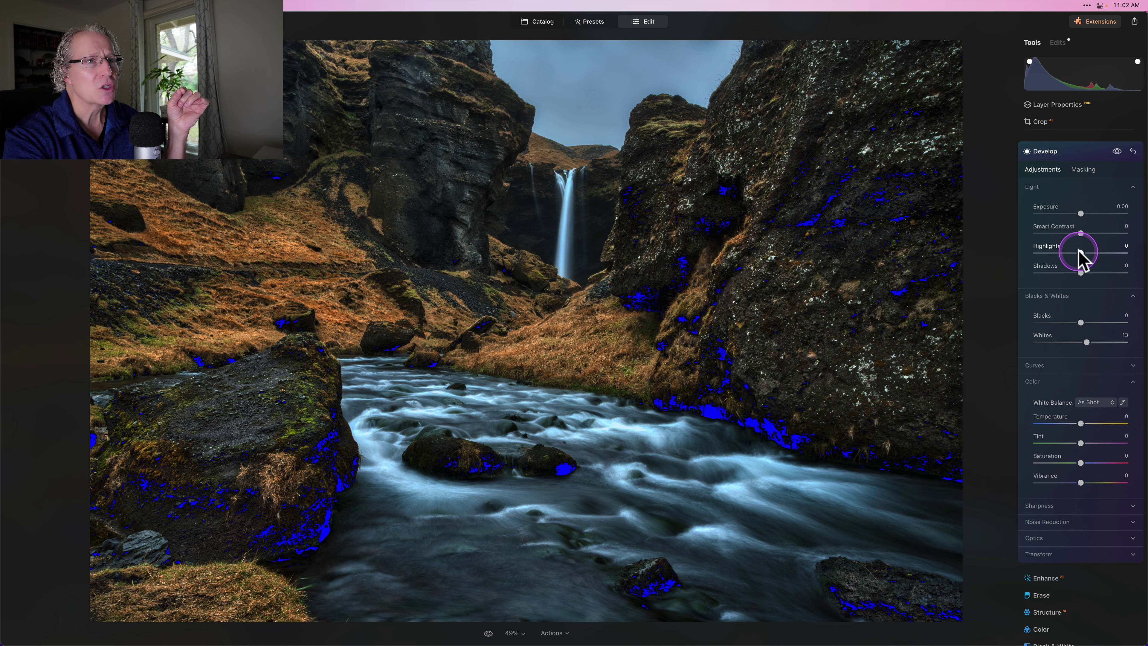
pyautogui.moveTo(1079, 252); pyautogui.dragTo(1069, 253)
pyautogui.moveTo(1085, 342); pyautogui.dragTo(1083, 342)
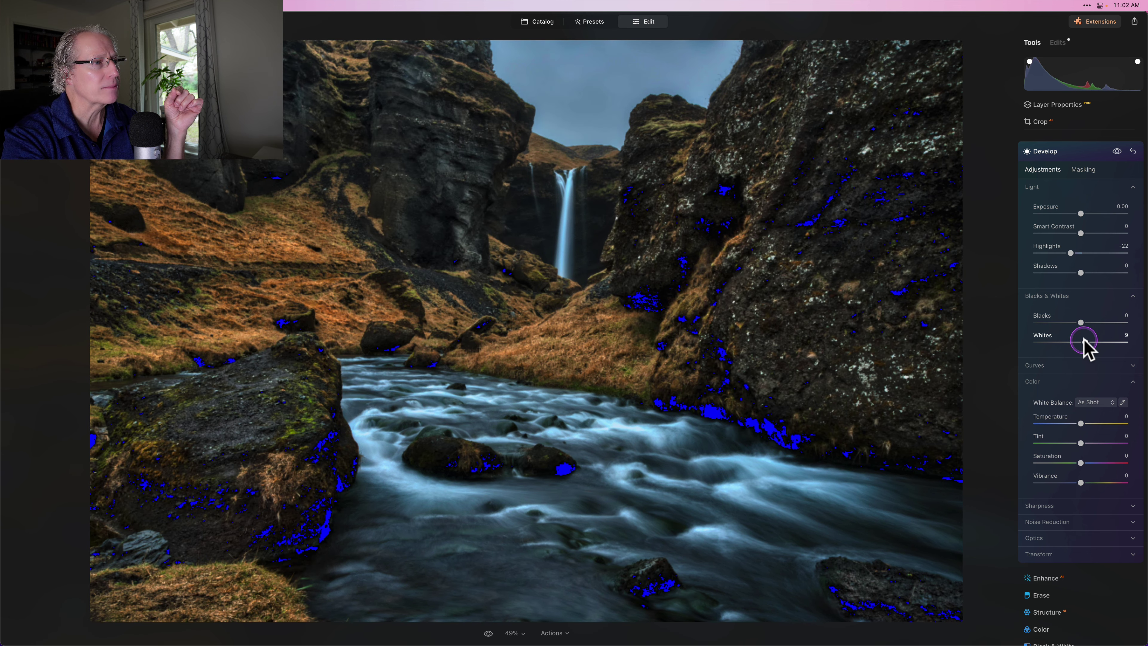
pyautogui.click(1045, 577)
# - Shrink and rotate the radial Enhance mask around the stream, then compare before and after
pyautogui.moveTo(687, 303); pyautogui.dragTo(680, 316)
pyautogui.moveTo(756, 390); pyautogui.dragTo(741, 442)
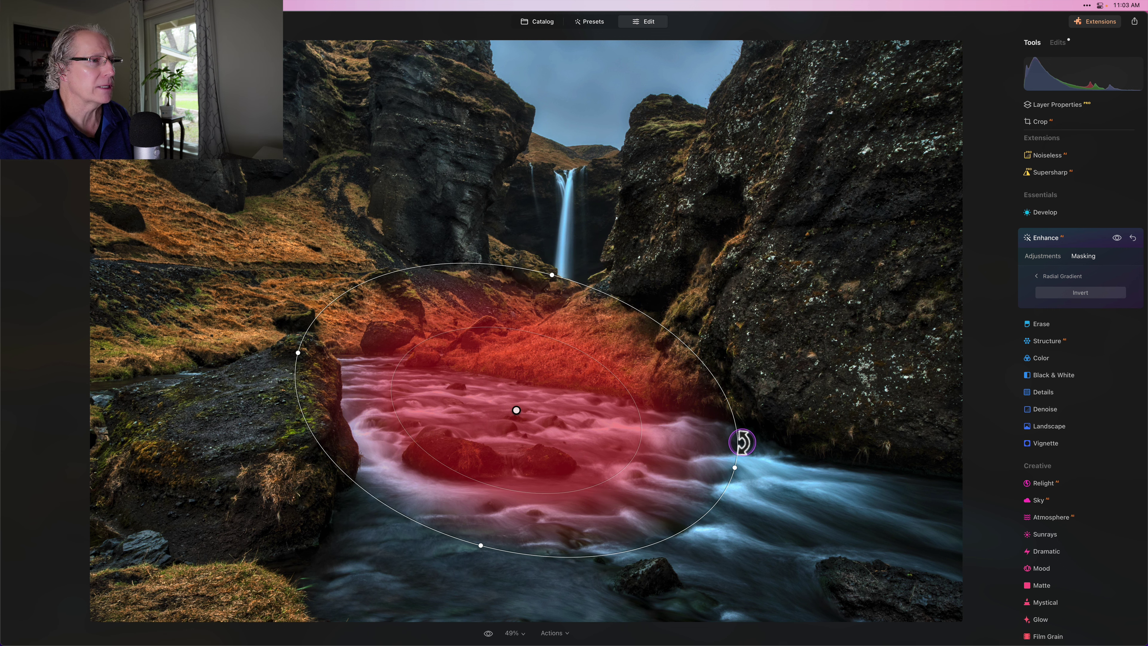
pyautogui.click(1036, 276)
pyautogui.click(1116, 237)
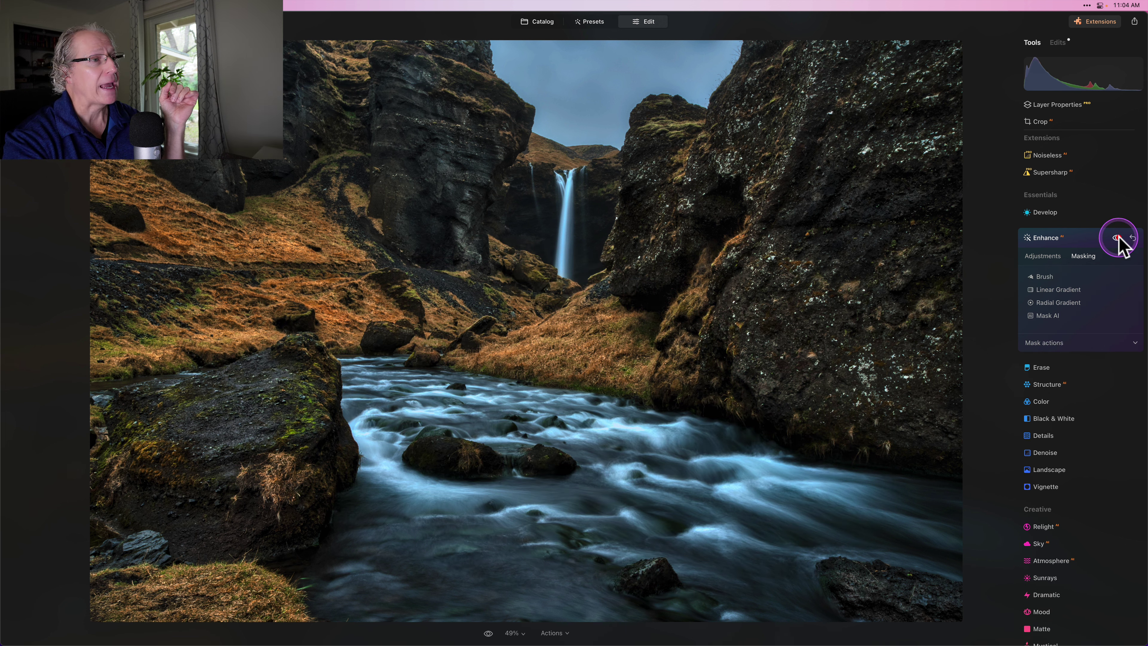
pyautogui.click(1116, 237)
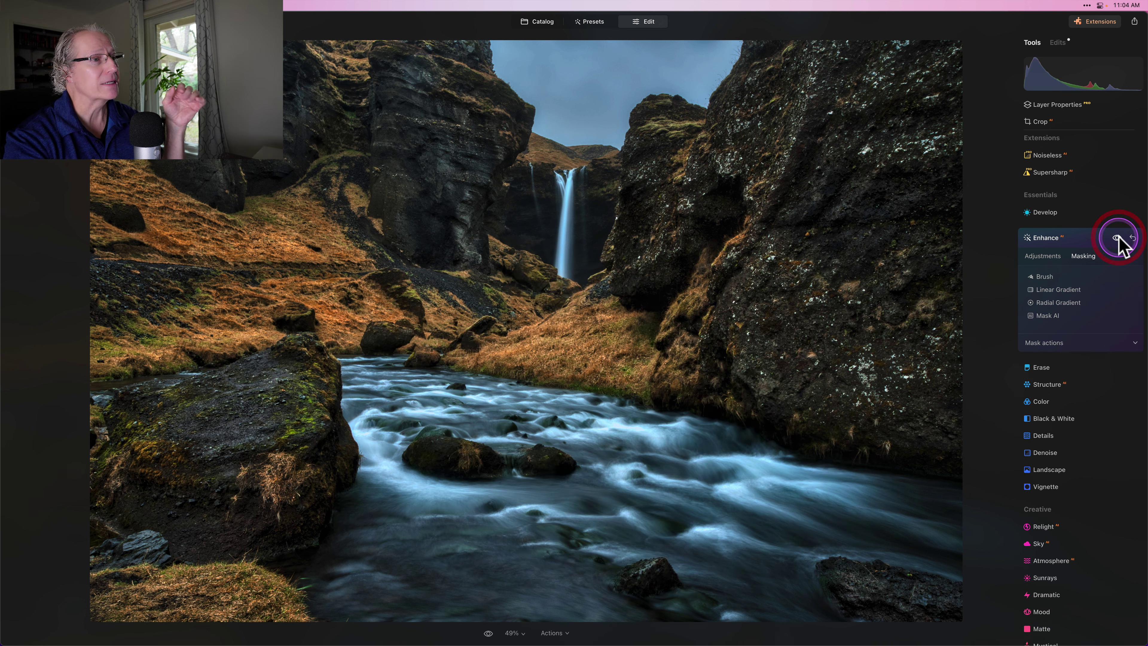
# - Raise Enhance Accent to 30 and toggle Enhance off and on to compare
pyautogui.click(1049, 255)
pyautogui.click(1056, 284)
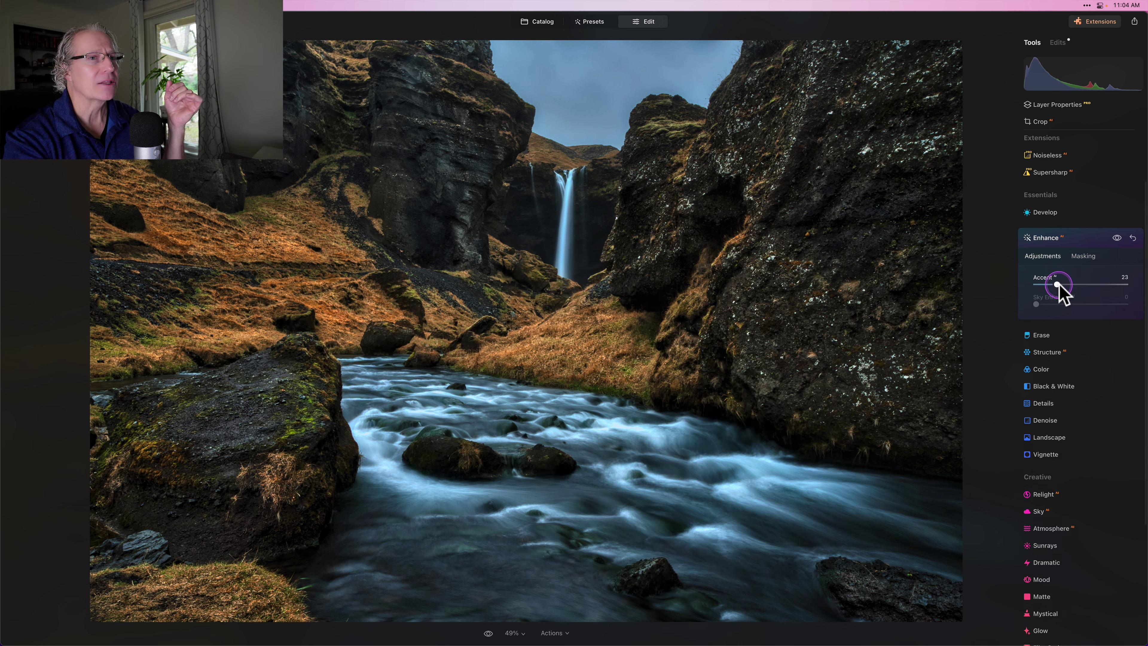
pyautogui.moveTo(1057, 283); pyautogui.dragTo(1063, 284)
pyautogui.click(1117, 237)
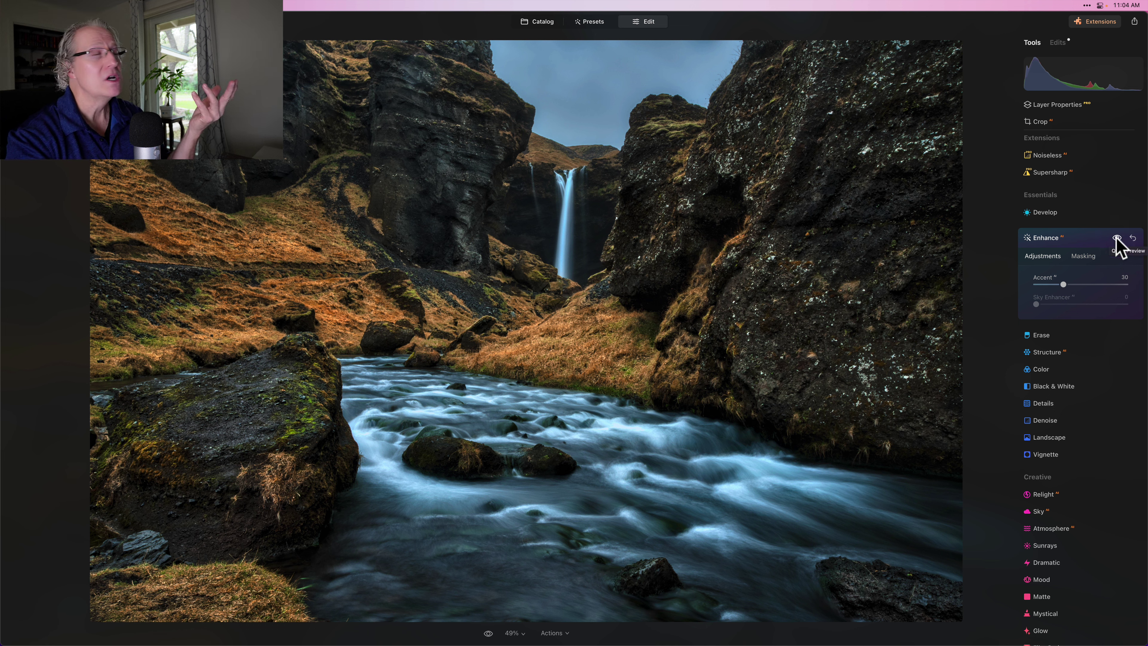
pyautogui.click(1116, 238)
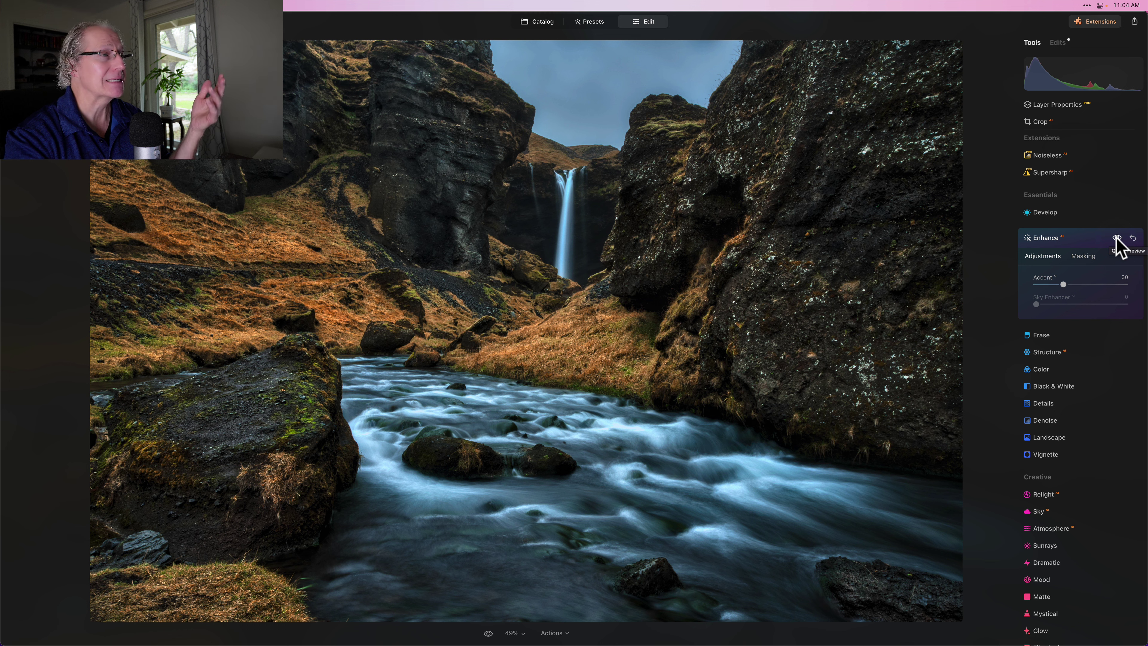
pyautogui.click(1116, 238)
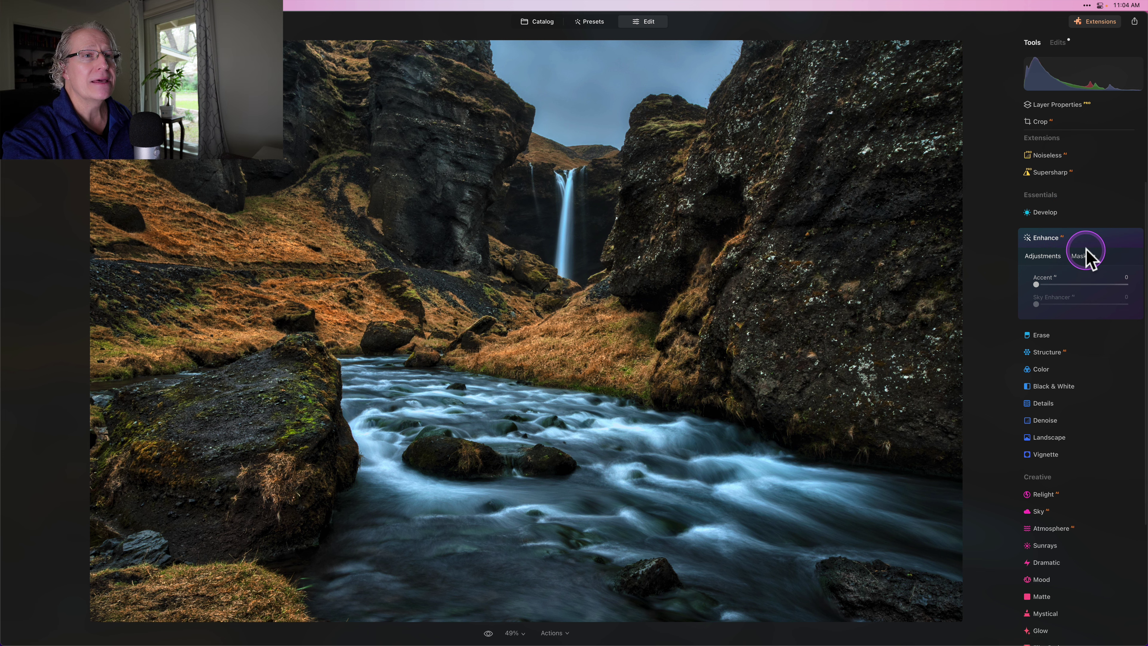
# - Reset Enhance Accent to 25, brush-paint its mask over the waterfall, and collapse Enhance
pyautogui.doubleClick(1042, 283)
pyautogui.moveTo(1043, 283); pyautogui.dragTo(1059, 283)
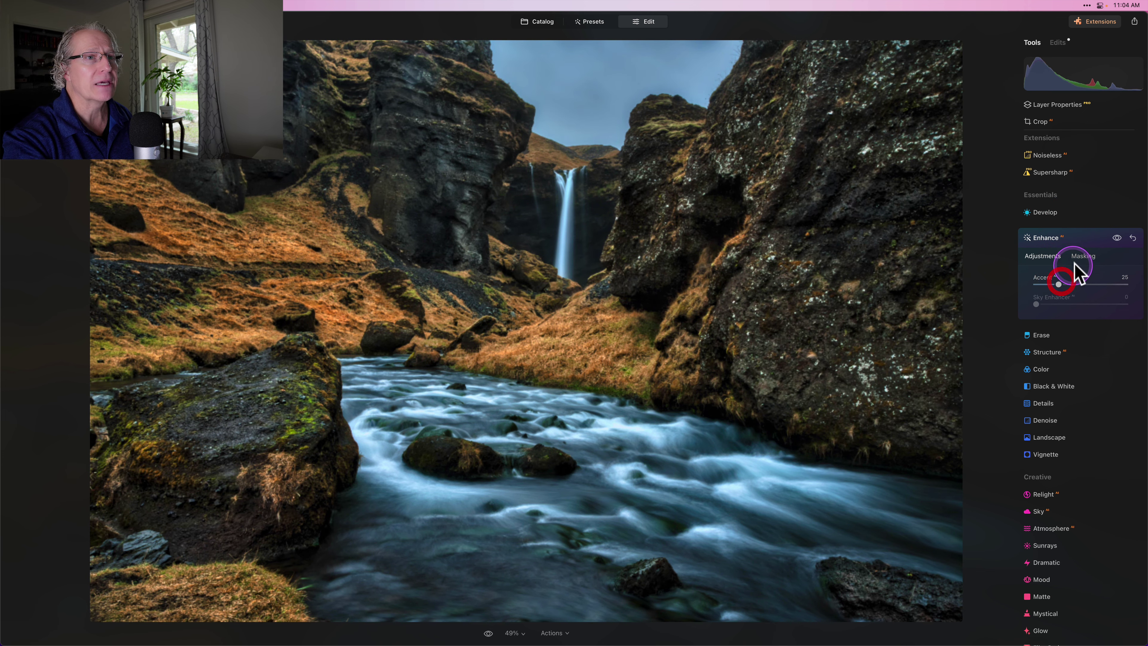
pyautogui.click(1080, 257)
pyautogui.click(1041, 278)
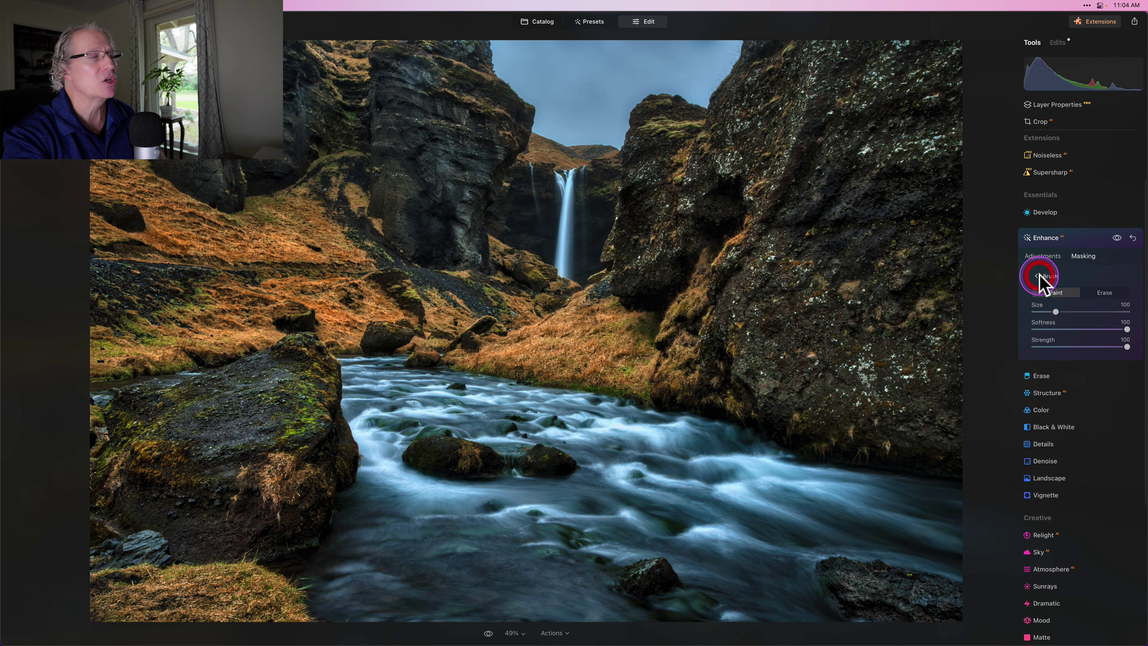
pyautogui.moveTo(576, 184)
pyautogui.mouseDown()
pyautogui.moveTo(574, 270)
pyautogui.moveTo(563, 182)
pyautogui.mouseUp()
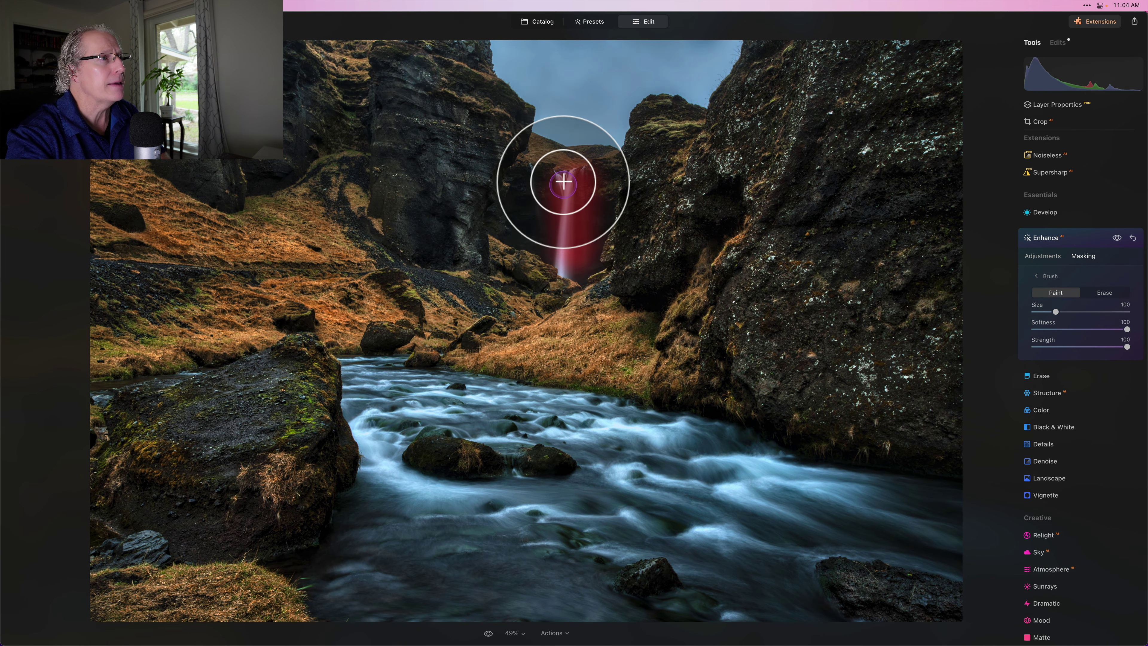
pyautogui.click(1115, 239)
pyautogui.click(1077, 243)
pyautogui.click(1077, 240)
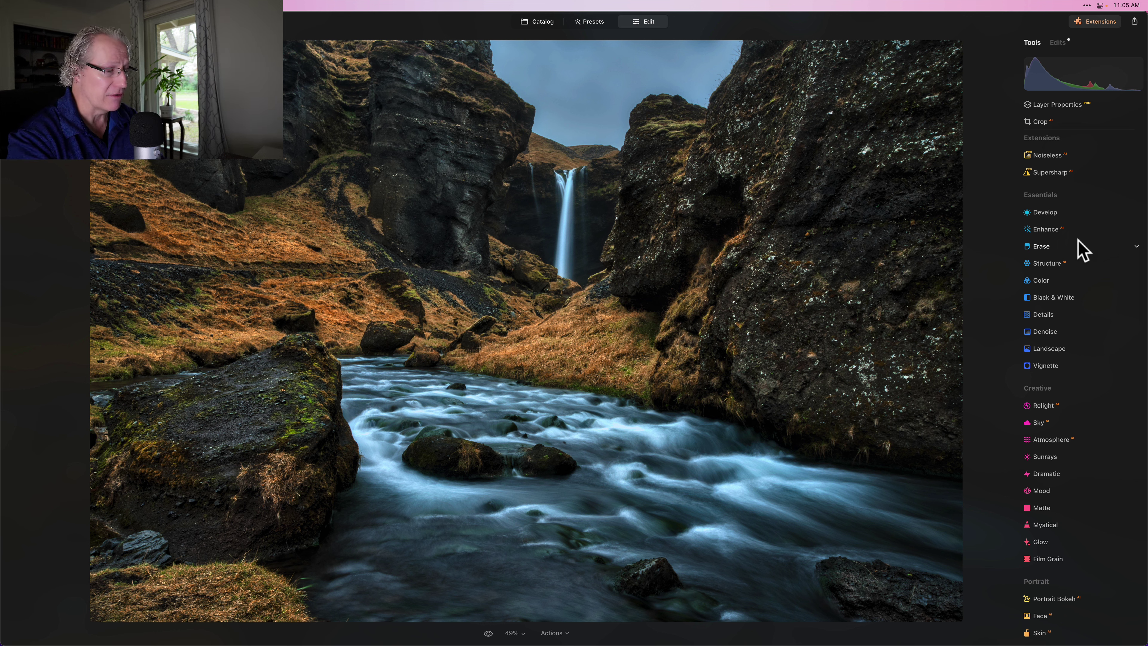
# - Add a Vignette centred on the river and compare it on and off
pyautogui.click(1046, 365)
pyautogui.moveTo(1034, 341); pyautogui.dragTo(1060, 346)
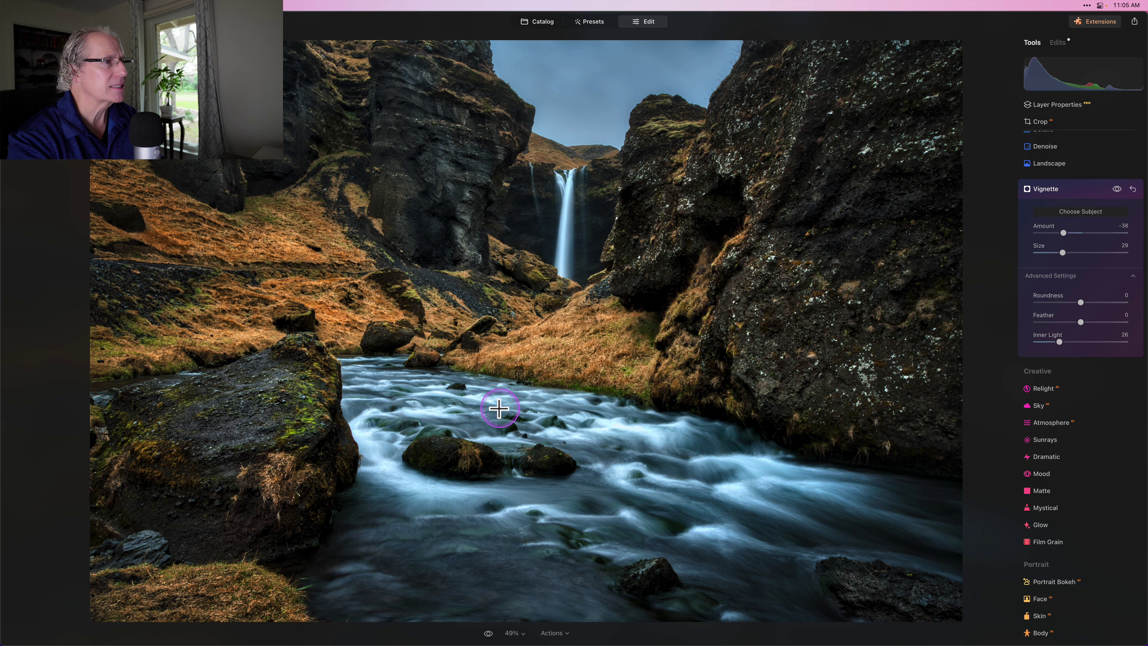
pyautogui.moveTo(495, 406); pyautogui.dragTo(507, 390)
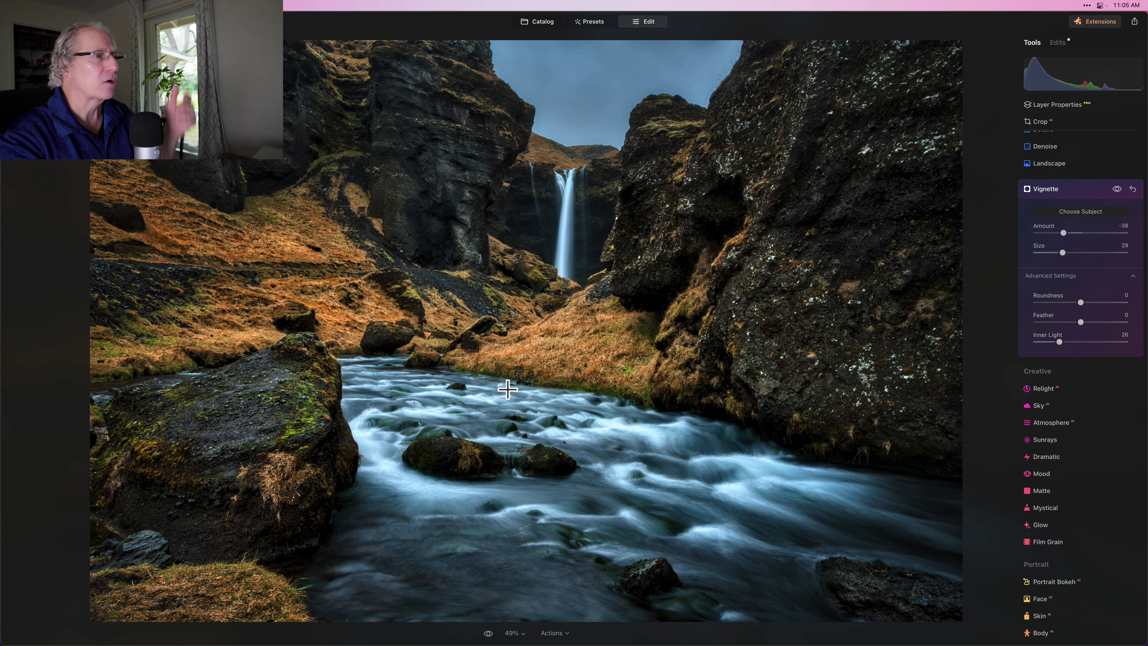
pyautogui.click(1116, 190)
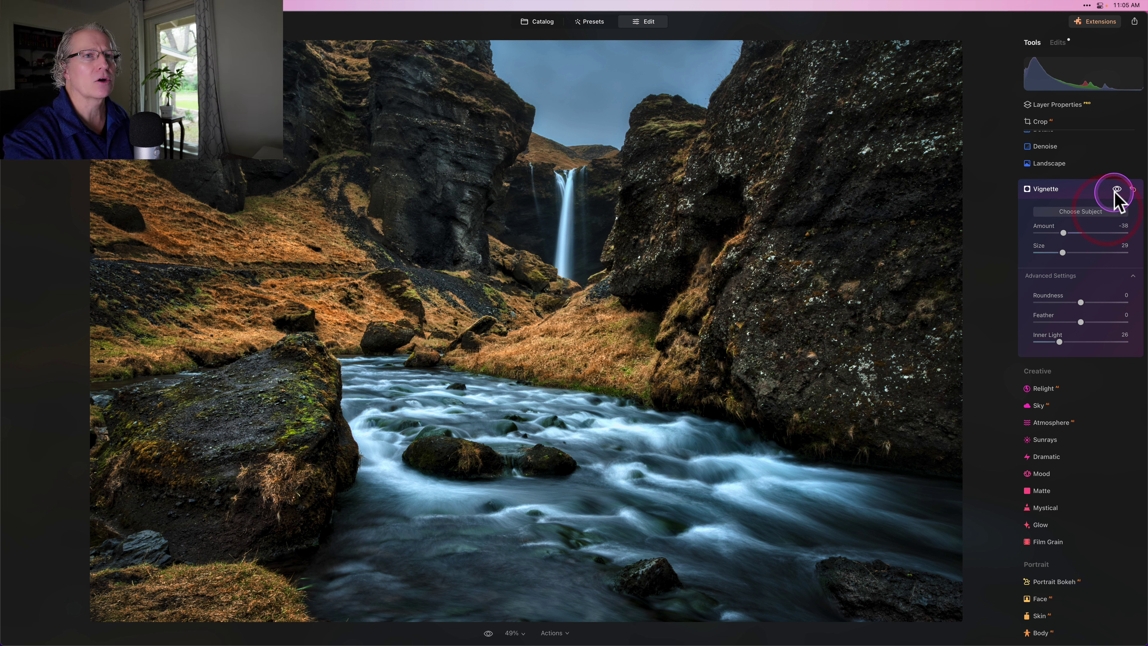
pyautogui.click(1116, 190)
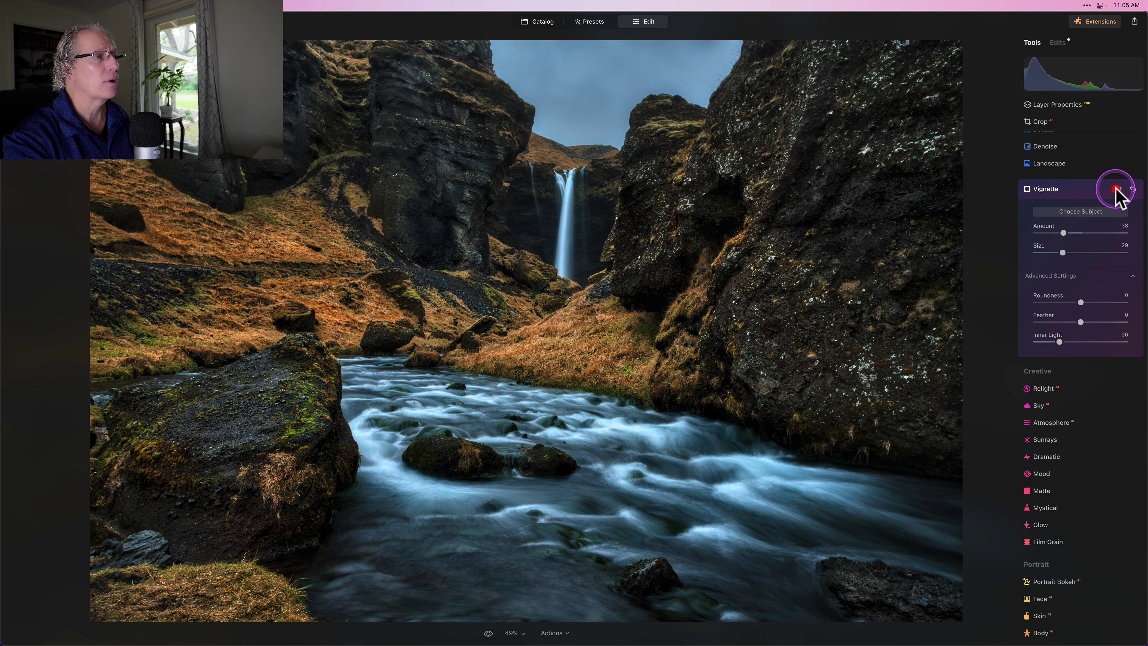
pyautogui.click(1116, 189)
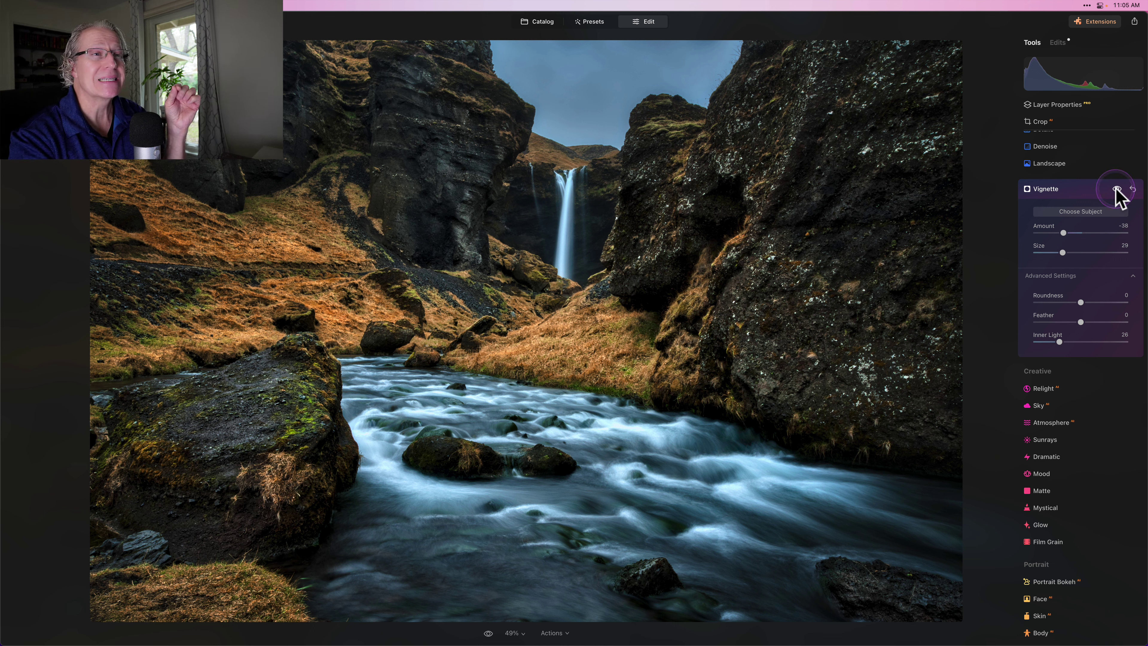
pyautogui.click(1049, 338)
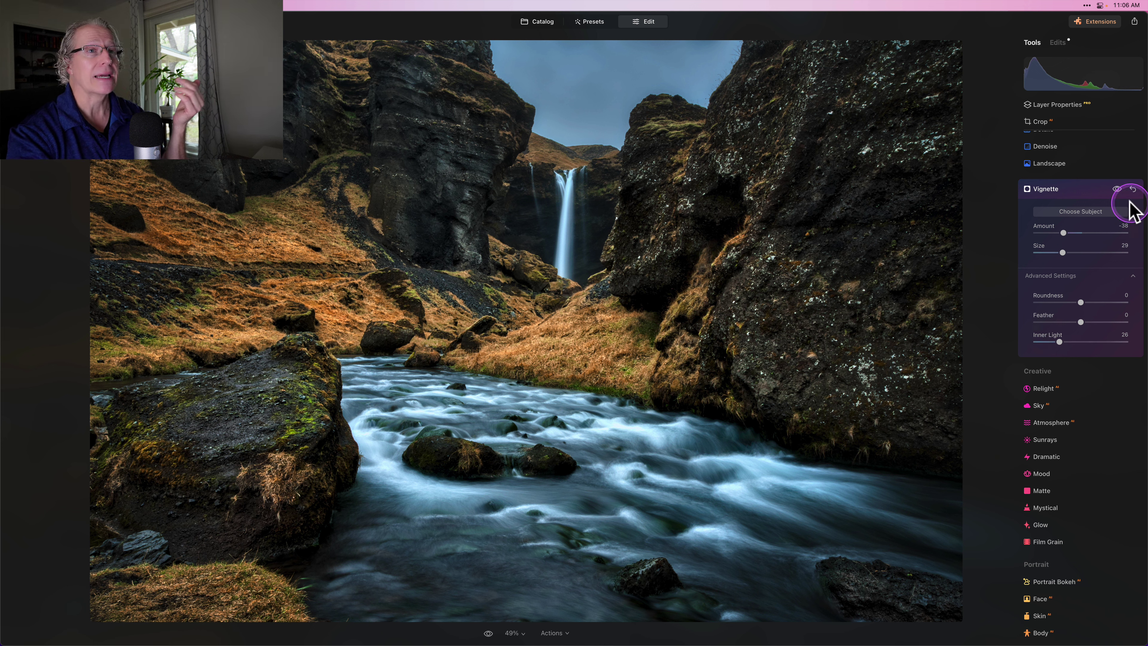
pyautogui.click(1116, 189)
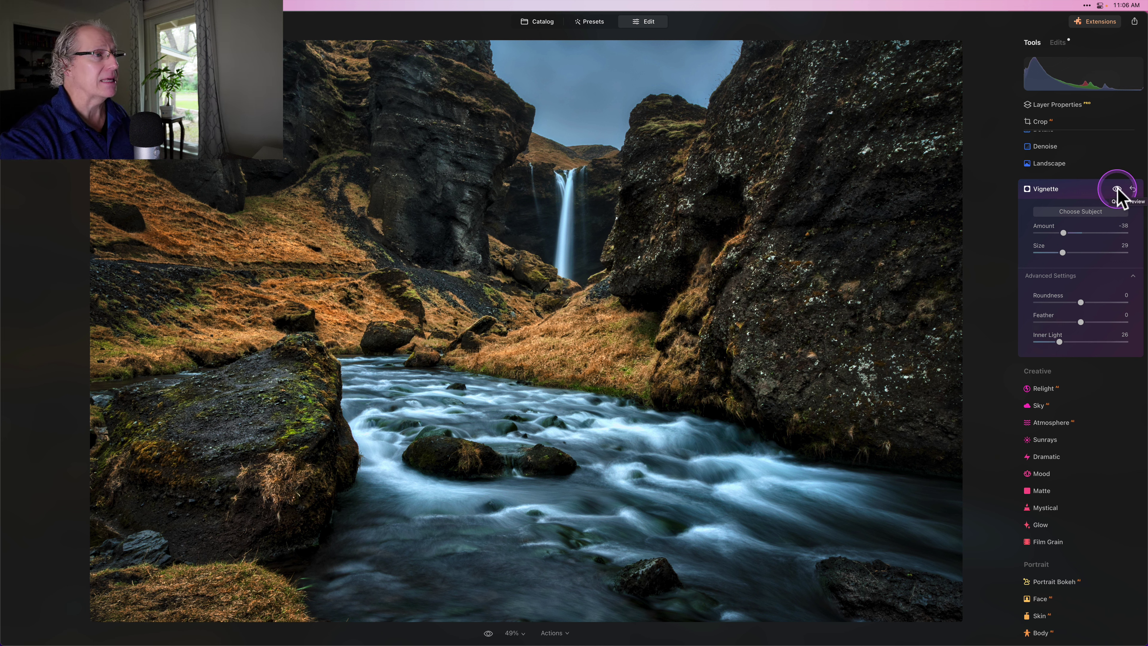
pyautogui.click(1116, 188)
pyautogui.click(1116, 188)
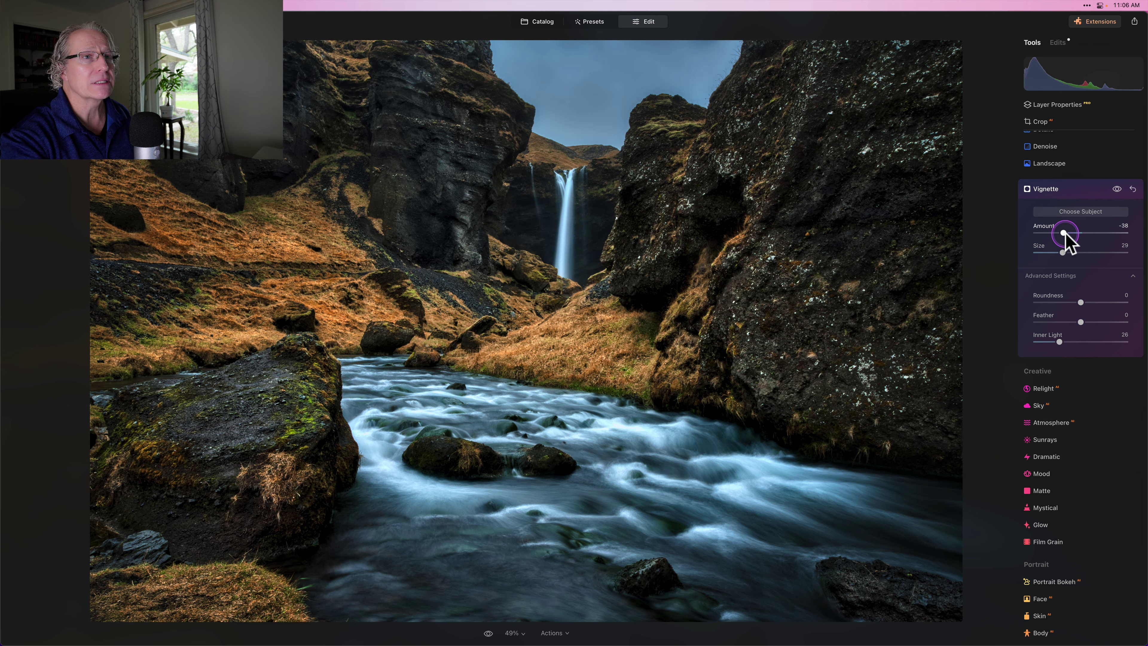
# - Set the vignette to Amount −35, Size 31 and Inner Light 20, then check it
pyautogui.click(1064, 232)
pyautogui.moveTo(1062, 253); pyautogui.dragTo(1064, 253)
pyautogui.click(1056, 341)
pyautogui.moveTo(1057, 341); pyautogui.dragTo(1053, 342)
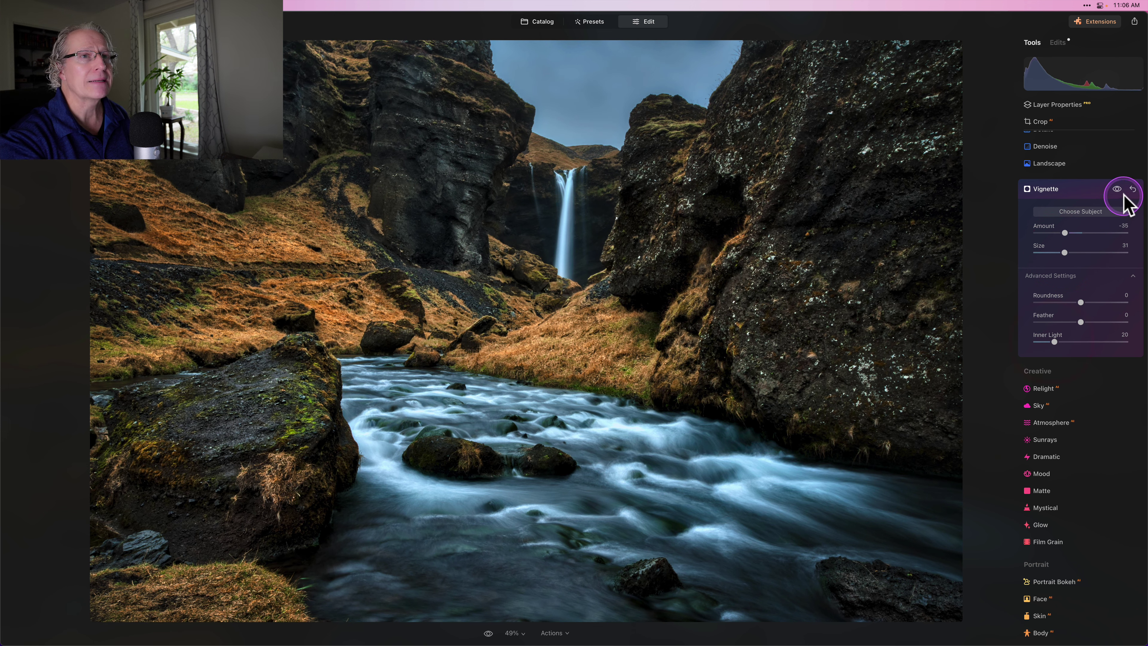
pyautogui.click(1117, 189)
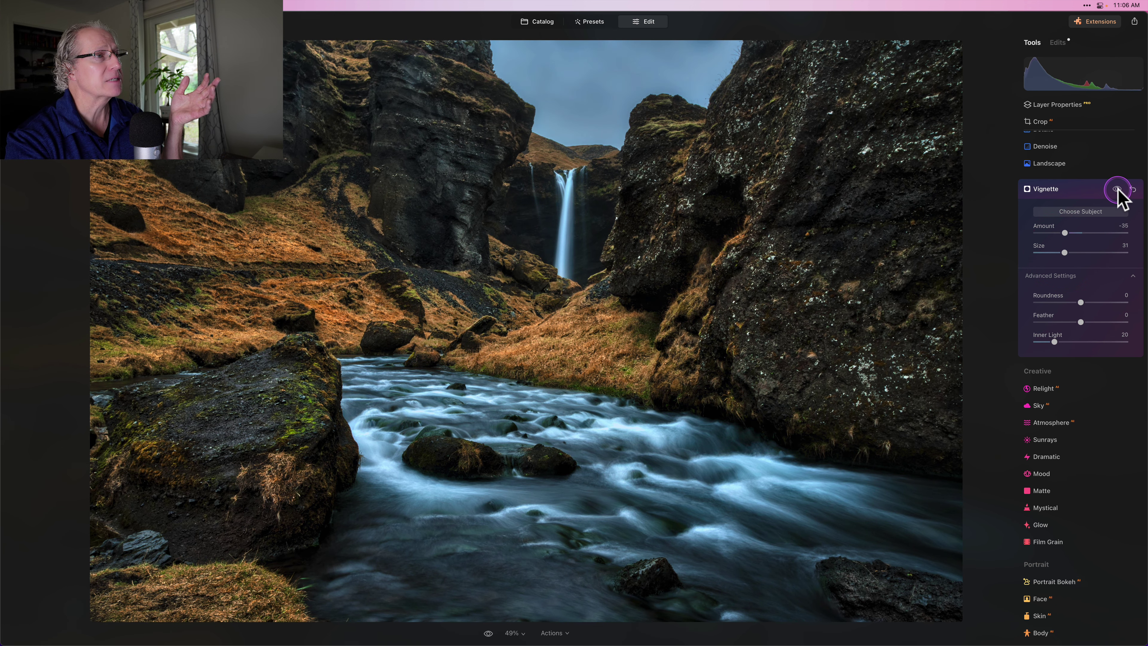
pyautogui.click(1117, 189)
pyautogui.click(1086, 197)
pyautogui.click(982, 269)
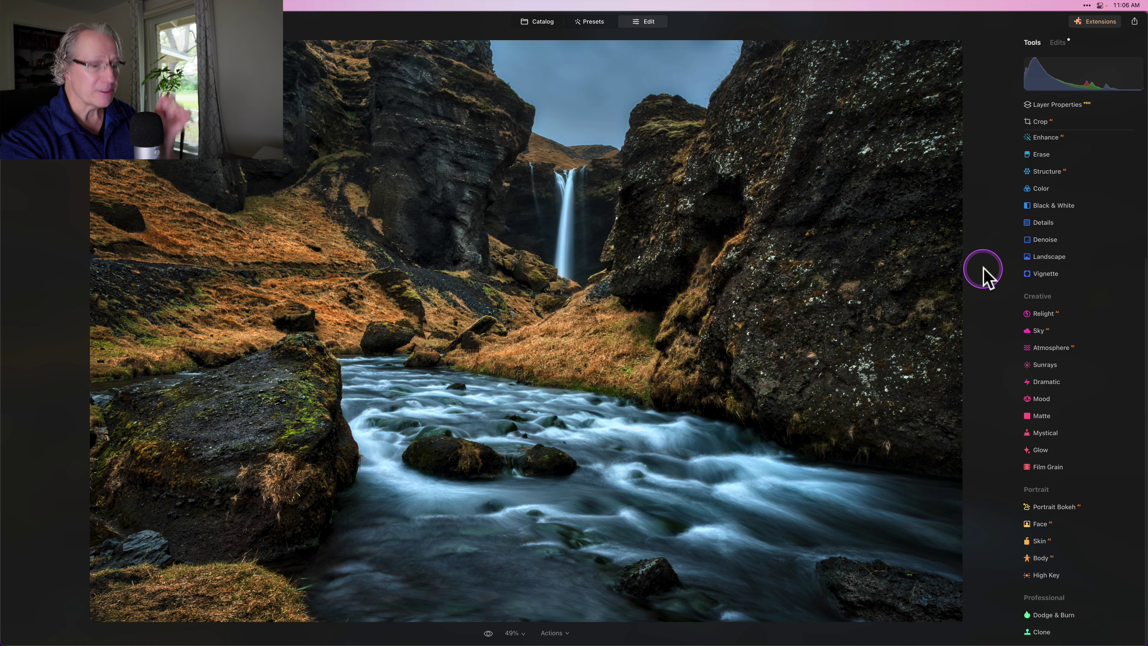
pyautogui.press('\\')
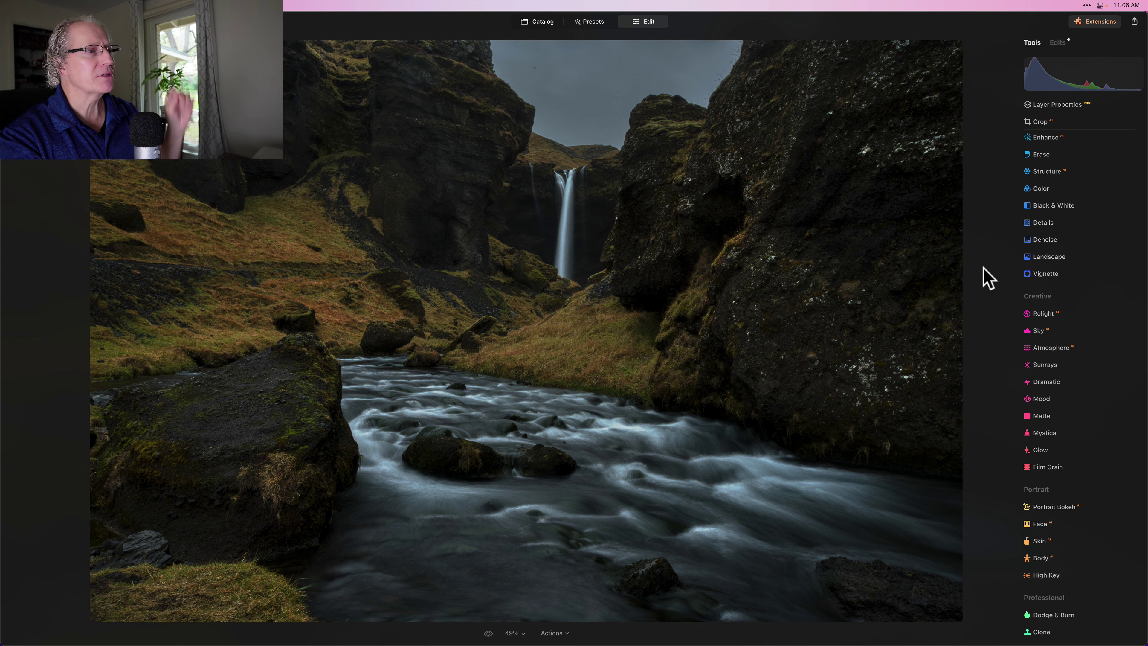
pyautogui.press('\\')
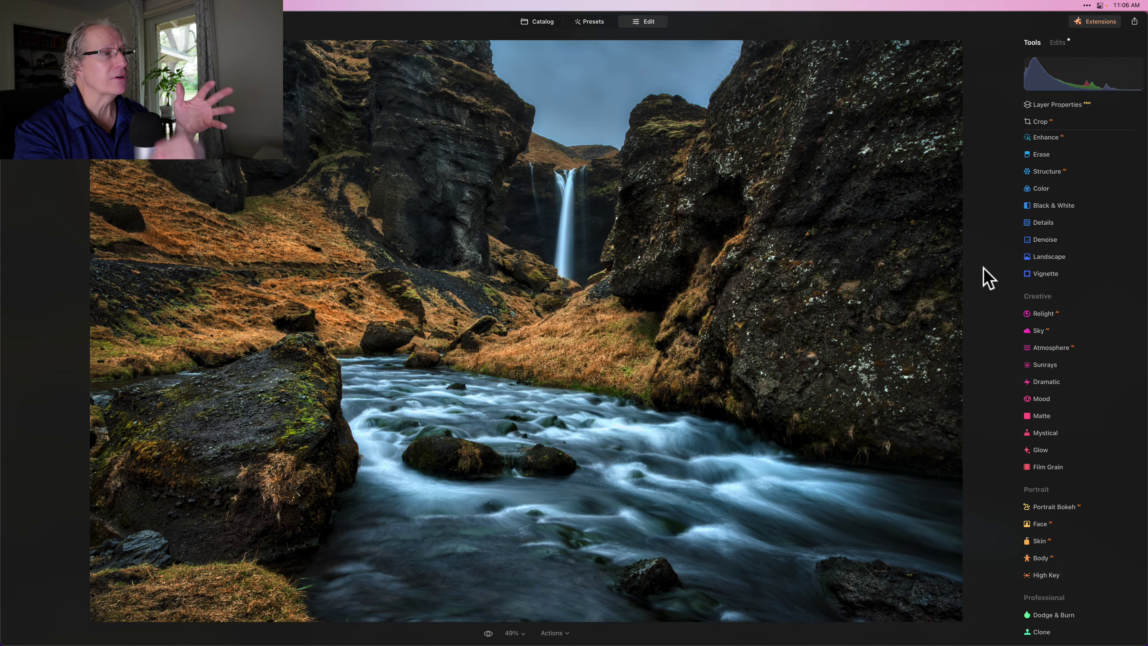